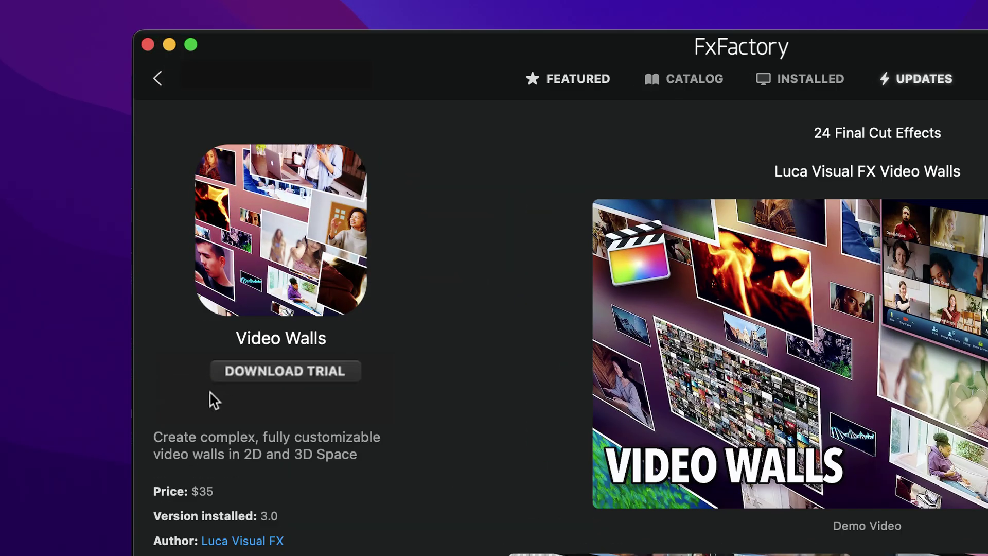
# Step: Start the Luca Visual FX Video Walls trial download from its FxFactory product page
pyautogui.click(353, 370)
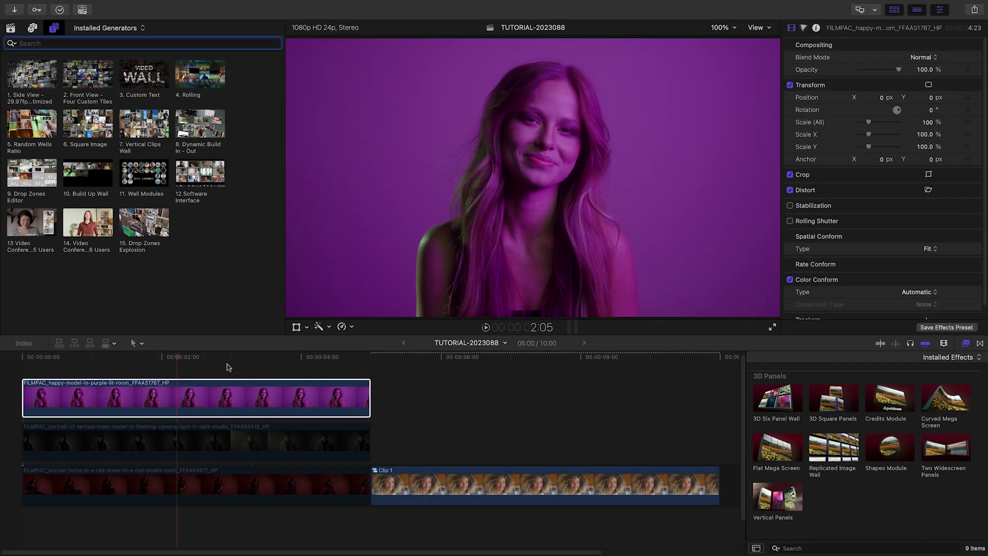
# Step: From the project start, apply Vertical Panels to the top purple-lit clip
pyautogui.press('Home')
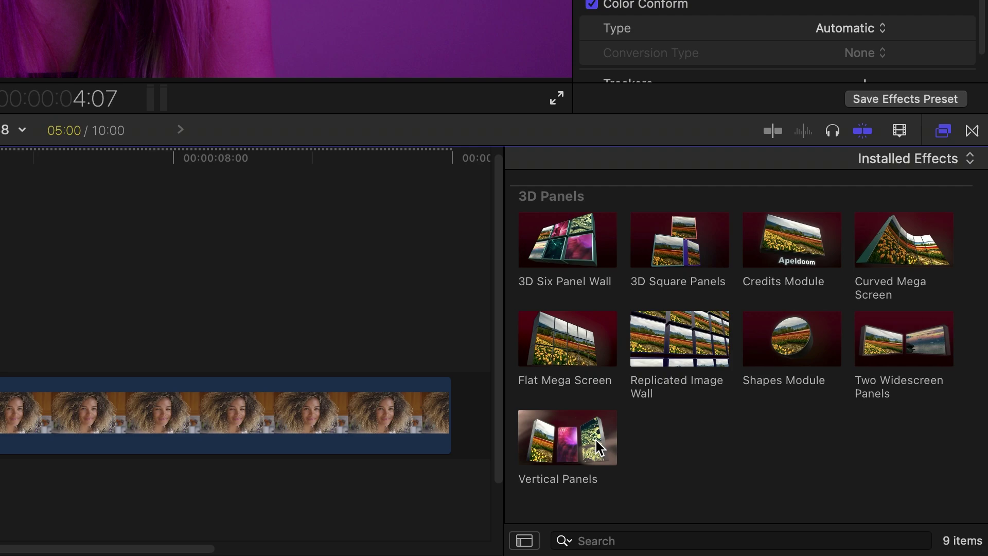
pyautogui.moveTo(599, 447); pyautogui.dragTo(0, 227)
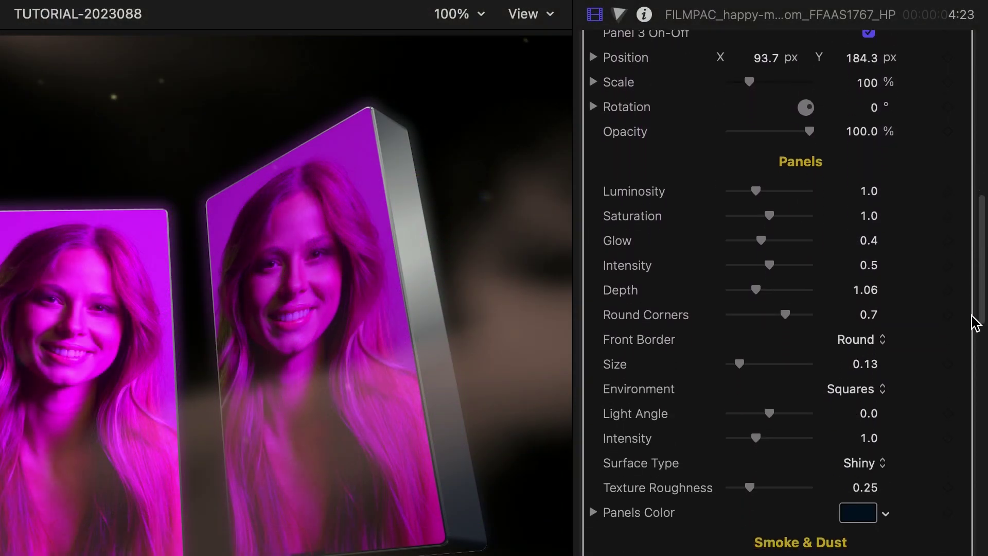
# Step: Lower the Panels Saturation to about 0.07, then return to Global Controls
pyautogui.moveTo(769, 217); pyautogui.dragTo(755, 232)
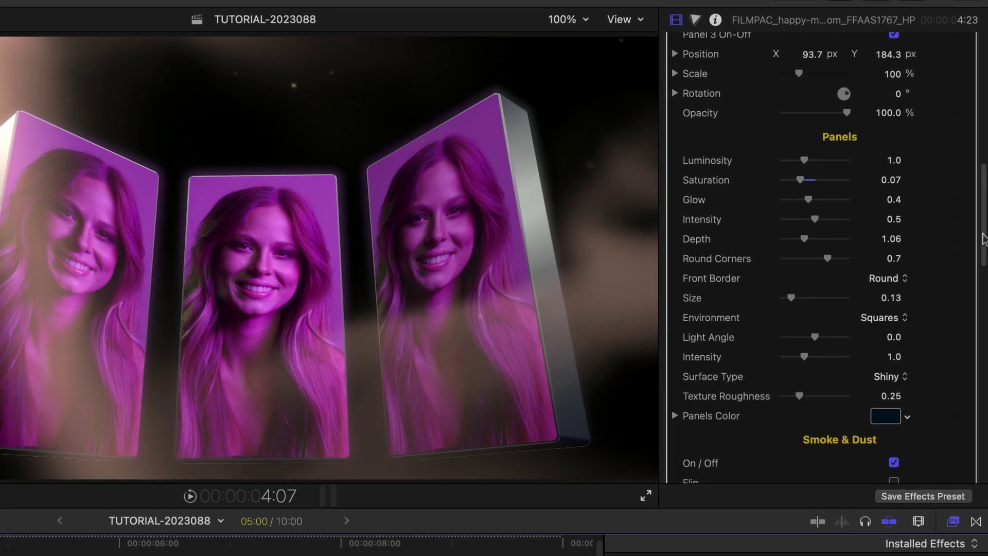
pyautogui.moveTo(984, 239); pyautogui.dragTo(983, 111)
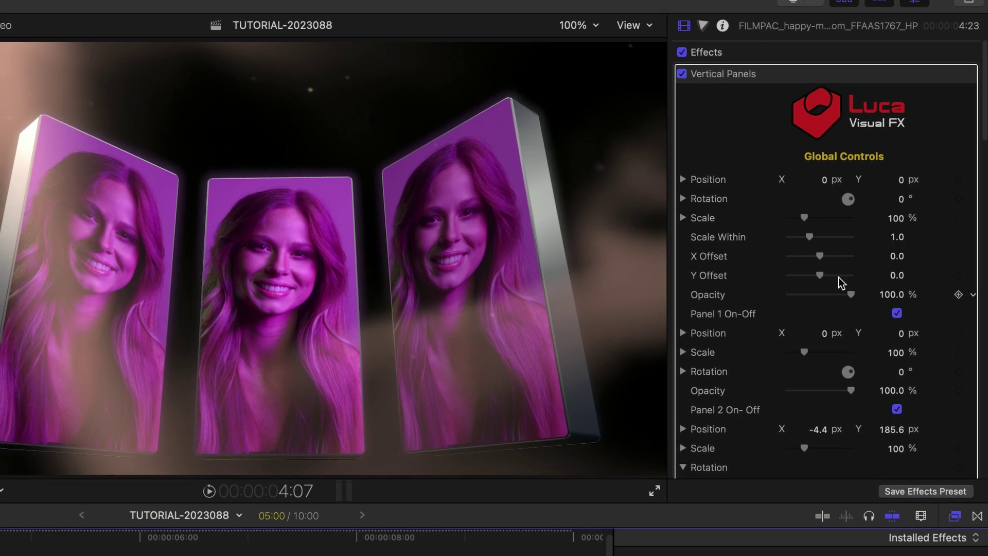
# Step: Shift the Global X Offset and turn Panel 1's Y rotation to -44°
pyautogui.moveTo(820, 255); pyautogui.dragTo(834, 278)
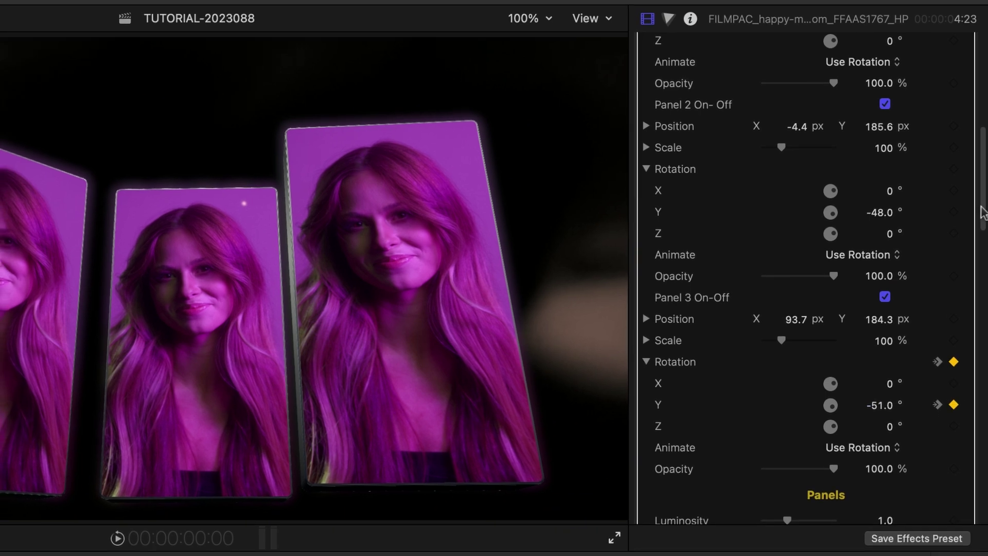
pyautogui.scroll(5, 984, 213)
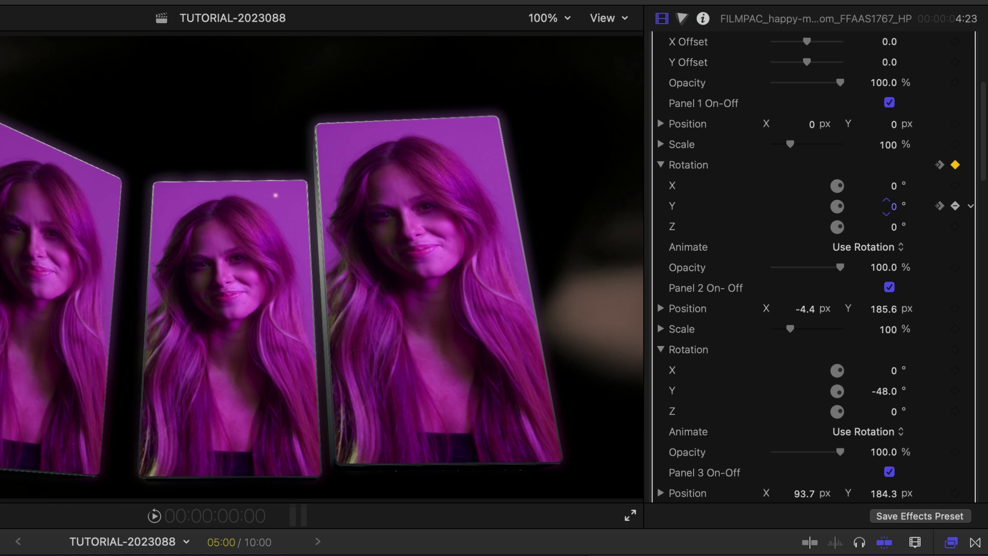
pyautogui.moveTo(884, 205); pyautogui.dragTo(877, 211)
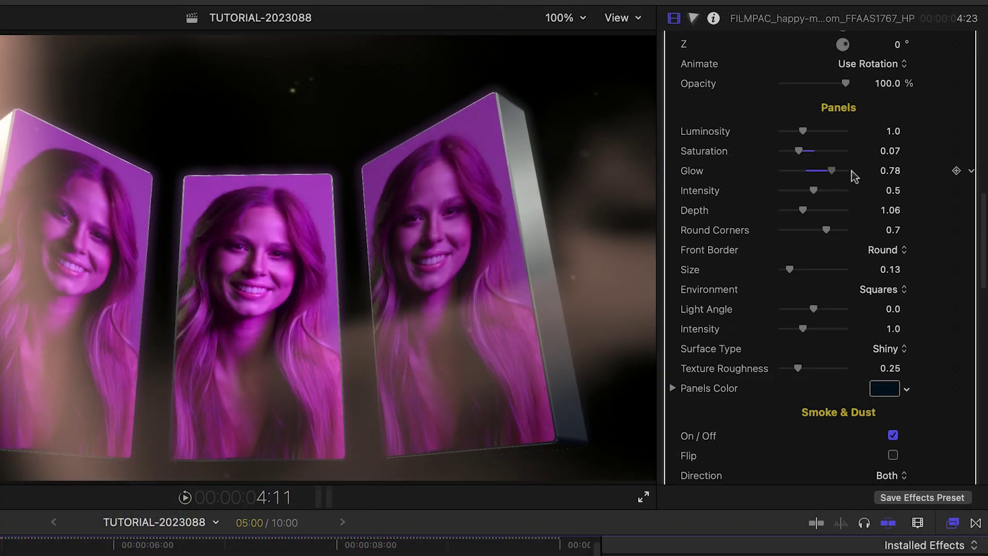
# Step: Raise the panels' glow to Luminosity 2.12 and expand the Environment settings
pyautogui.moveTo(853, 168); pyautogui.dragTo(864, 176)
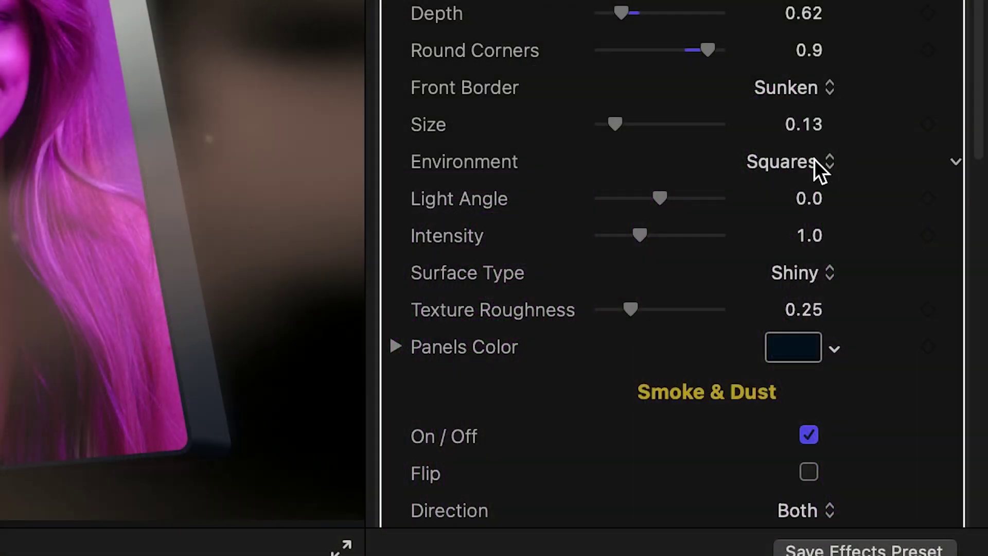
pyautogui.click(814, 161)
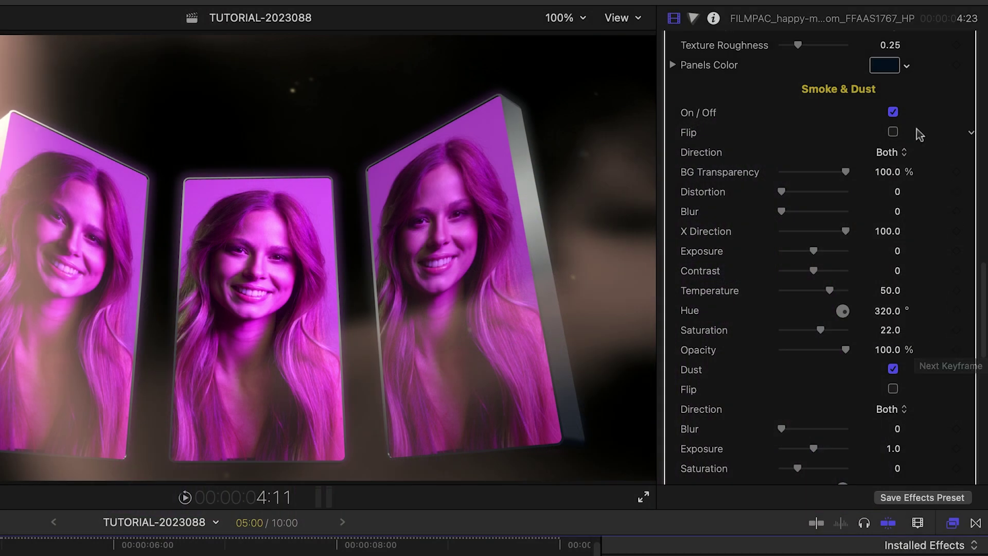
# Step: Make the smoke flipped and vertical with Distortion 15.11 and Exposure -8.0, plus Auto-Zoom 0.4
pyautogui.click(893, 112)
pyautogui.click(893, 132)
pyautogui.click(895, 154)
pyautogui.click(897, 138)
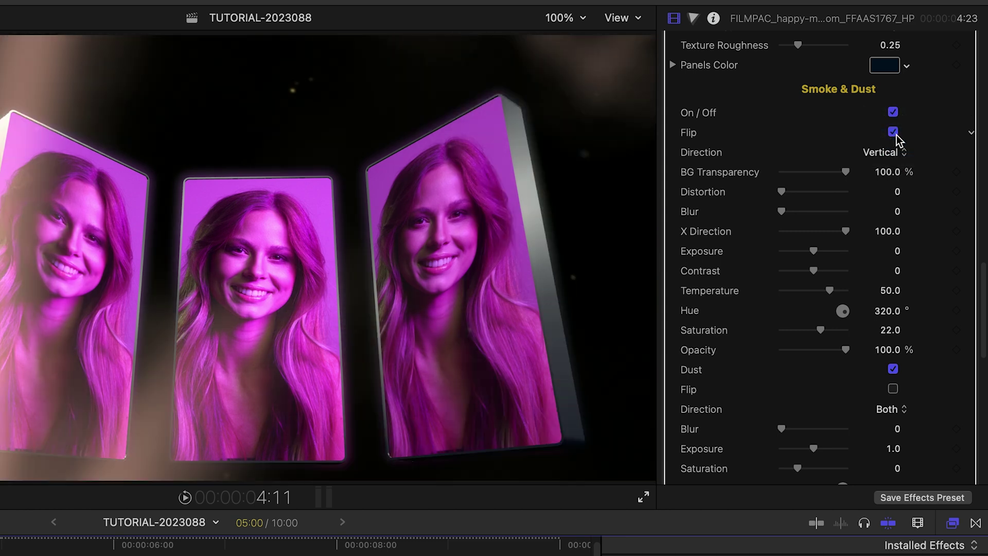
pyautogui.moveTo(782, 191); pyautogui.dragTo(791, 193)
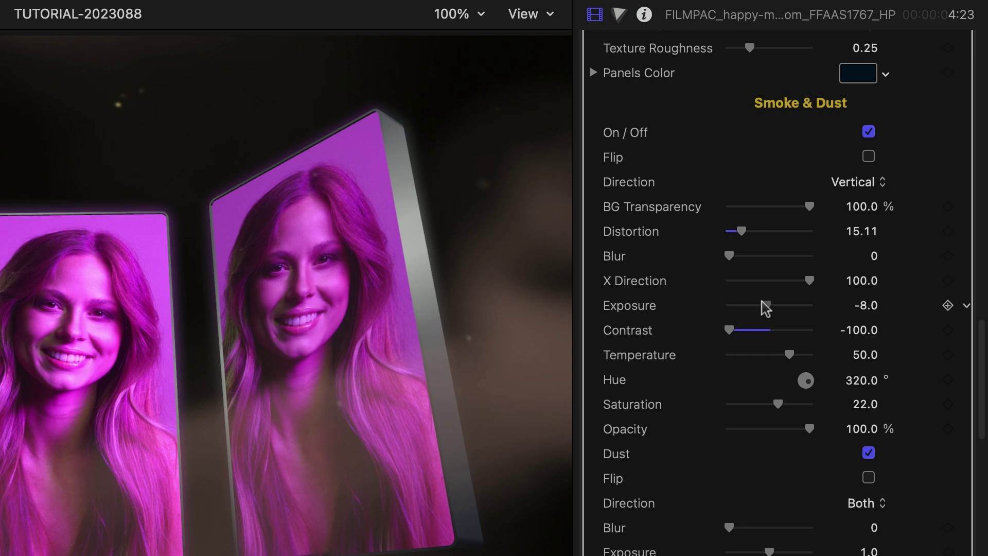
pyautogui.moveTo(763, 304); pyautogui.dragTo(746, 305)
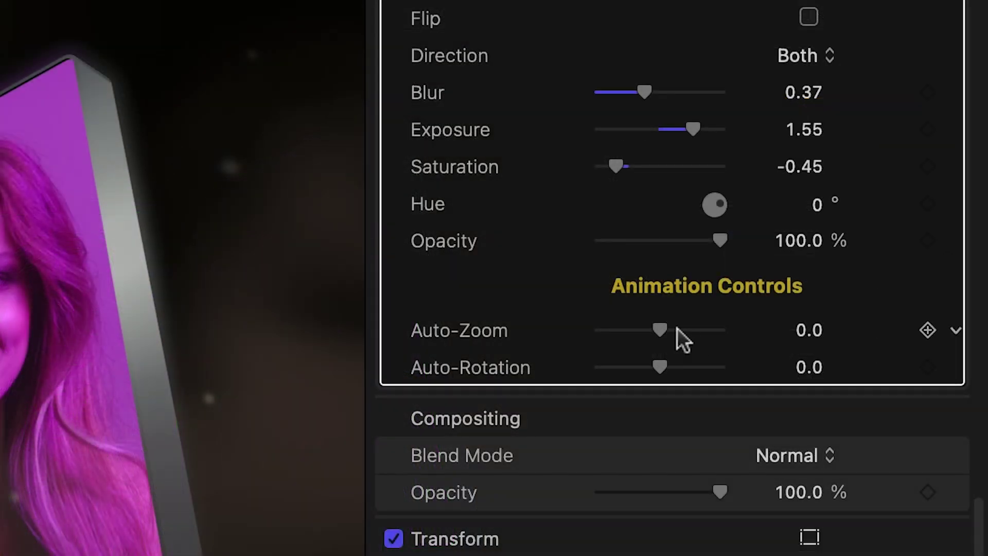
pyautogui.moveTo(656, 325); pyautogui.dragTo(678, 360)
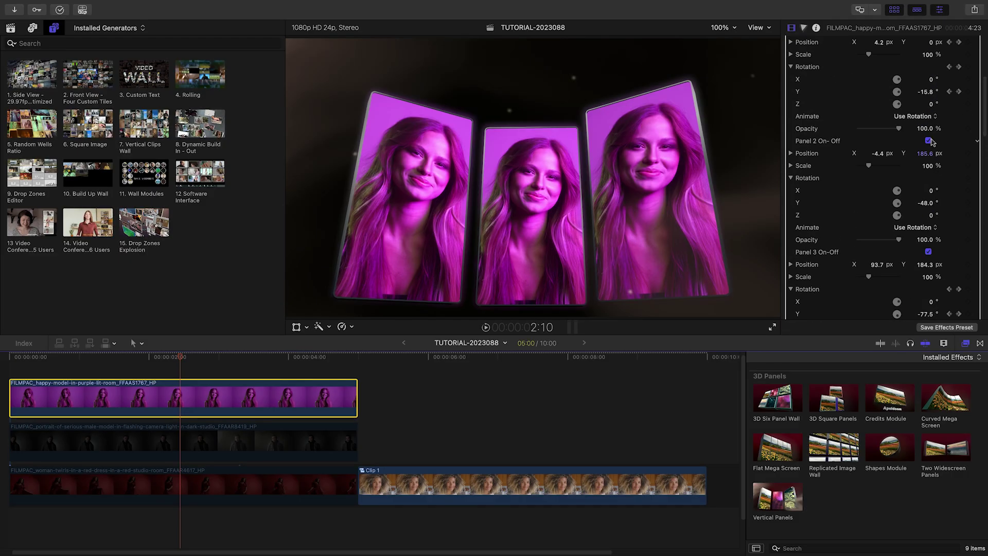
# Step: Turn off Panels 2 and 3, then paste the Vertical Panels effect onto the other two clips
pyautogui.click(929, 141)
pyautogui.click(929, 252)
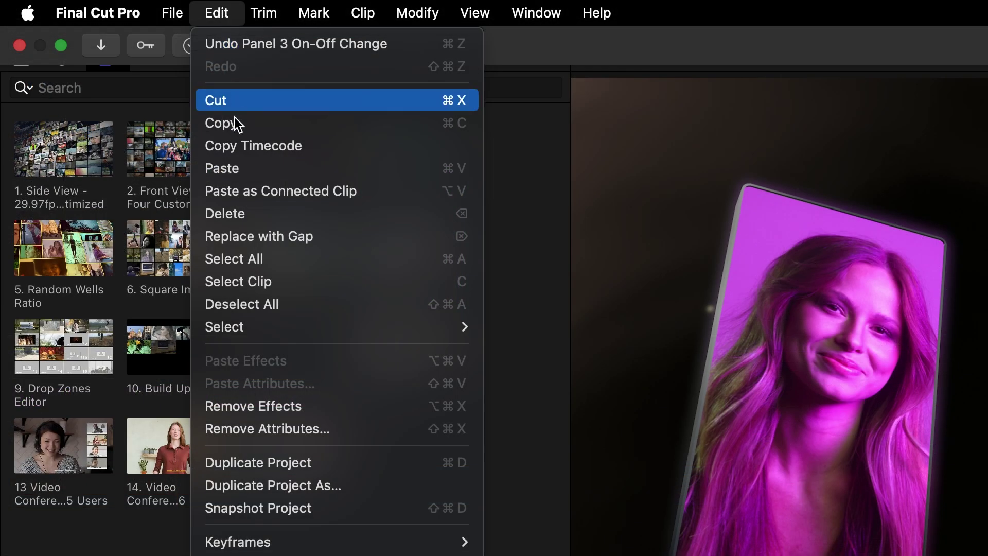
pyautogui.click(236, 123)
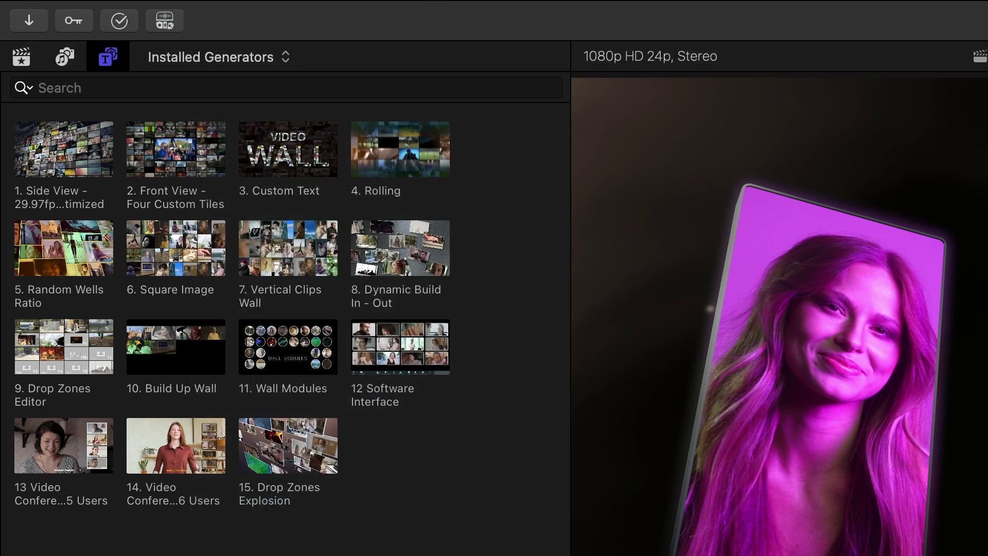
pyautogui.click(108, 6)
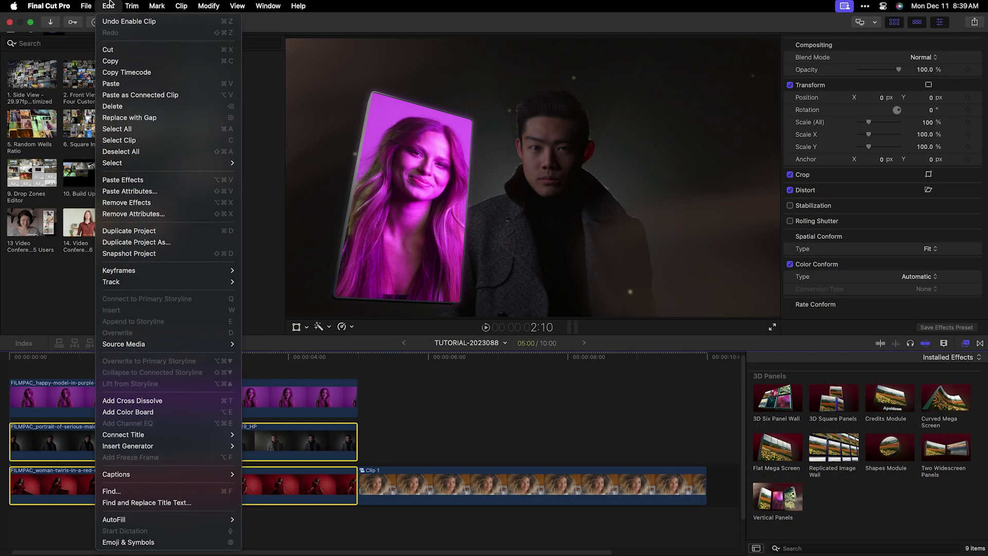
pyautogui.click(163, 183)
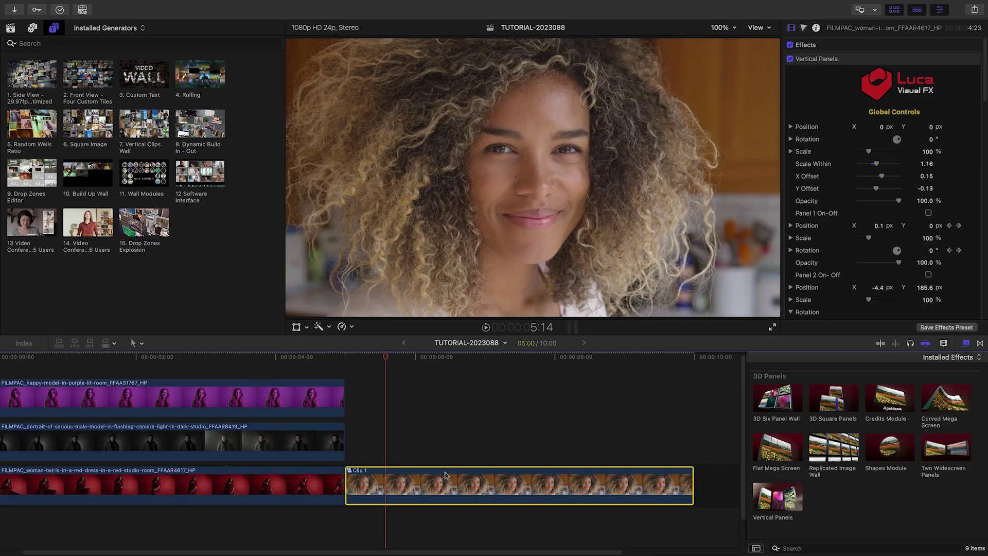
# Step: Apply Credits Module to Clip 1, then nest Clips 1–6 into a new compound clip
pyautogui.click(445, 474)
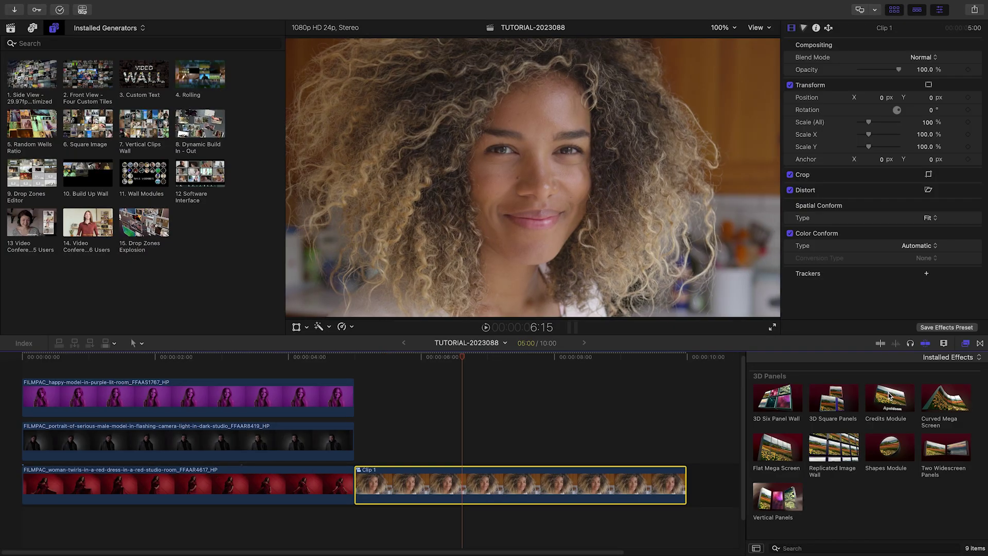
pyautogui.moveTo(888, 396); pyautogui.dragTo(483, 483)
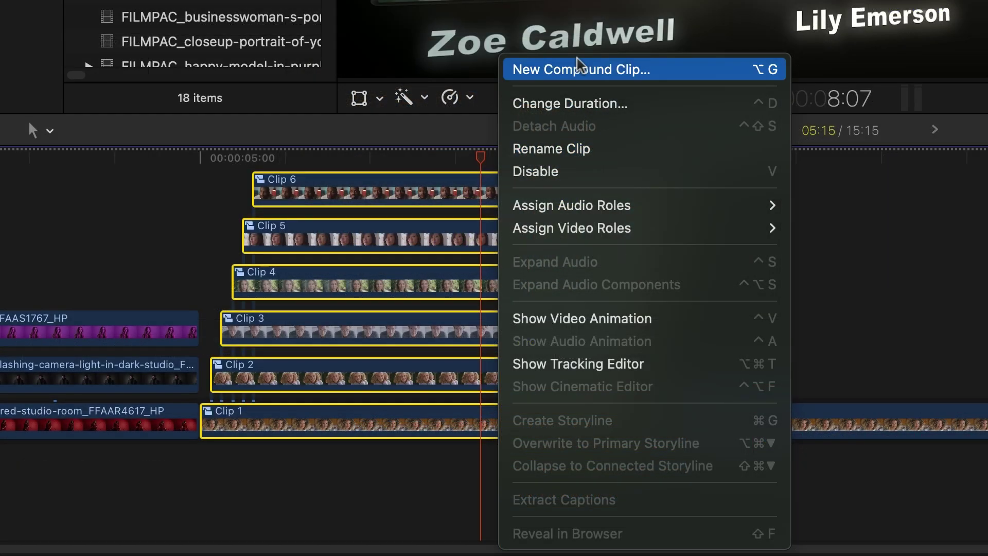
pyautogui.click(579, 69)
pyautogui.click(856, 320)
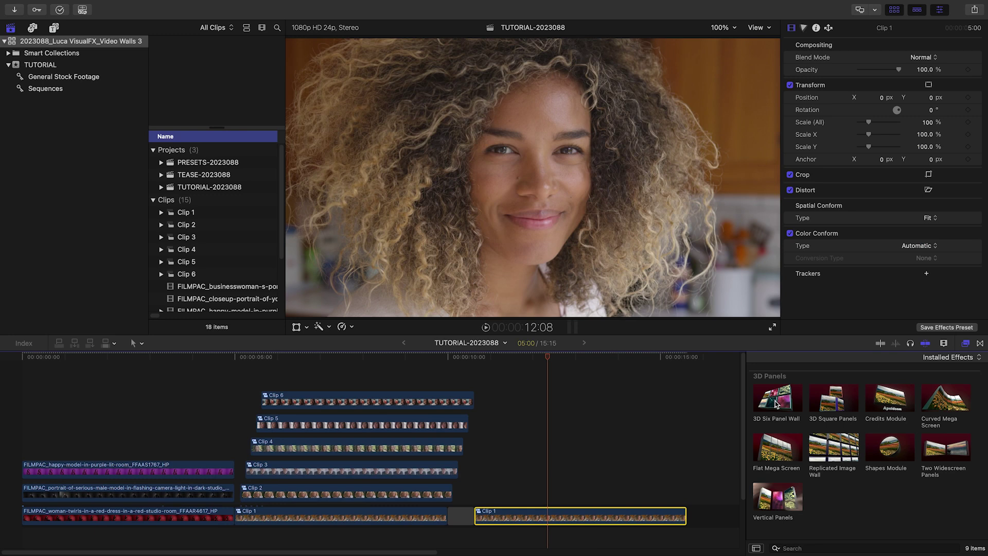
# Step: Drop 3D Six Panel Wall onto the compound clip and return the playhead to Clip 1's start
pyautogui.moveTo(564, 516); pyautogui.dragTo(565, 517)
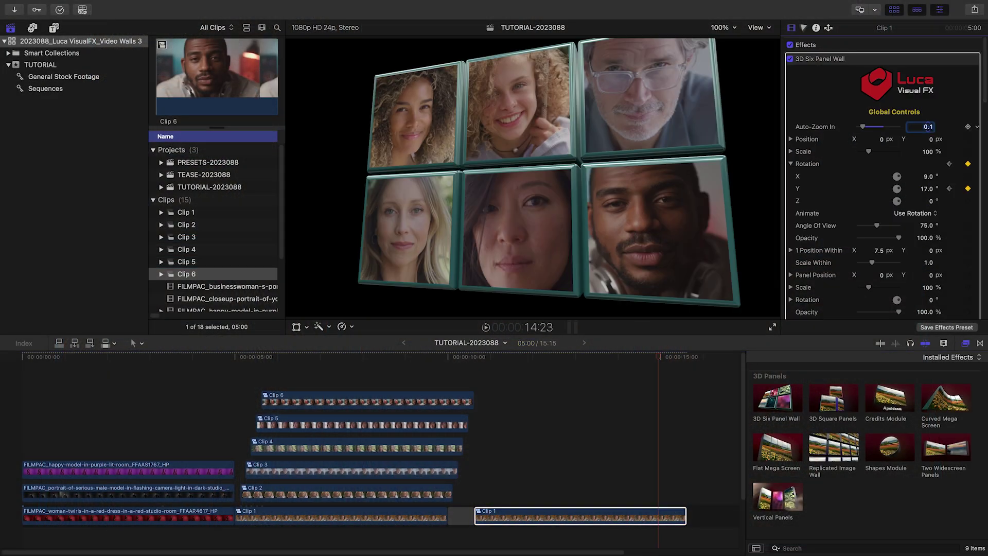
pyautogui.scroll(-15, 926, 200)
pyautogui.press('Up')
pyautogui.scroll(-5, 899, 206)
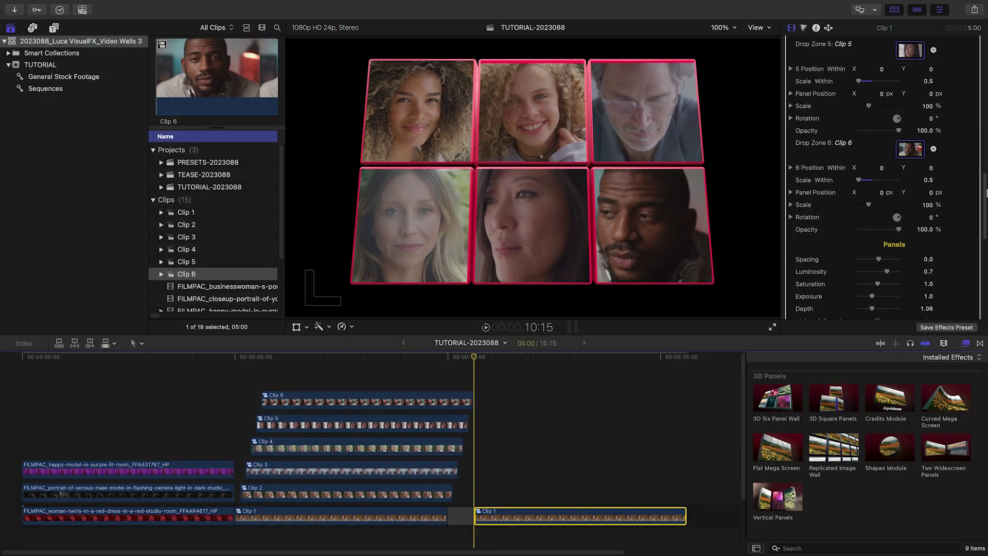
pyautogui.hscroll(2, 481, 371)
pyautogui.scroll(10, 985, 221)
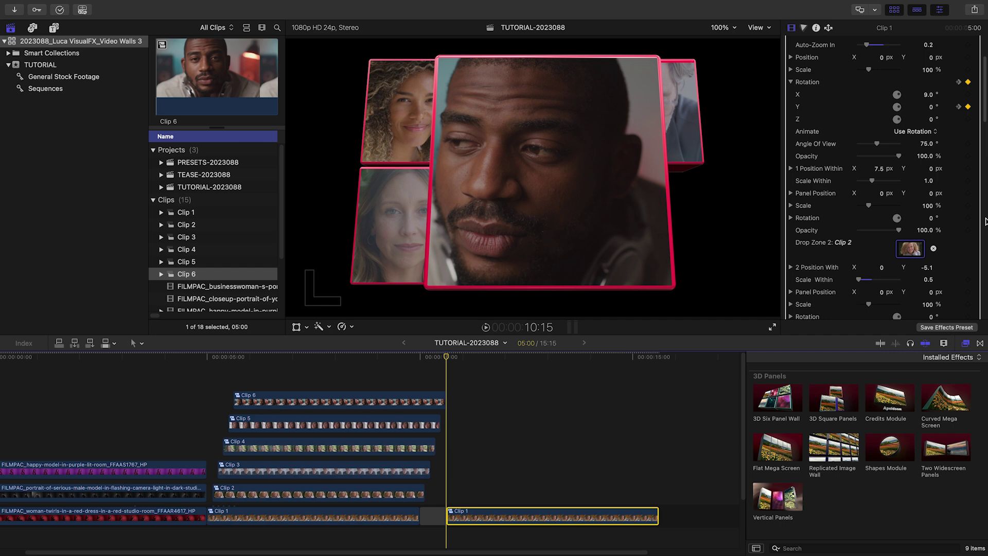
pyautogui.scroll(-5, 927, 229)
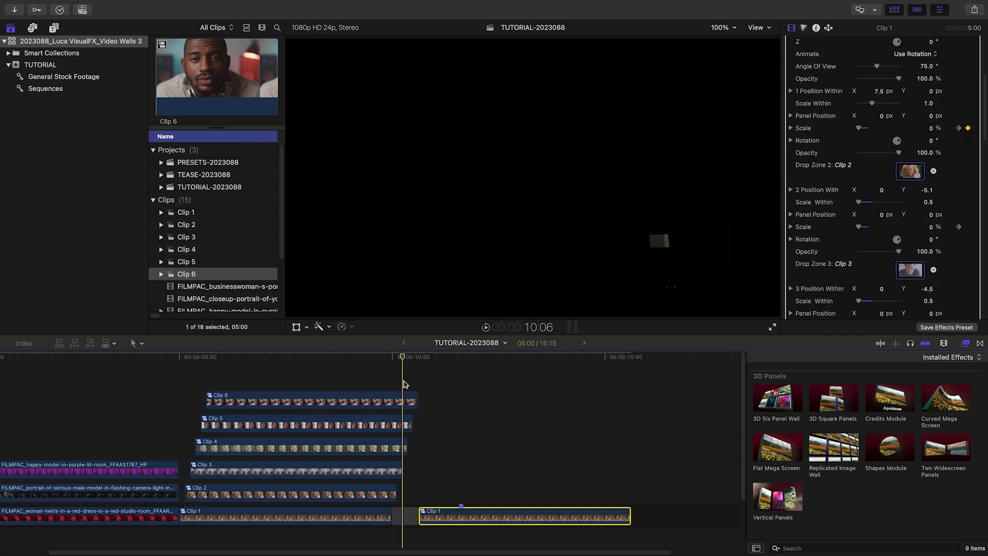